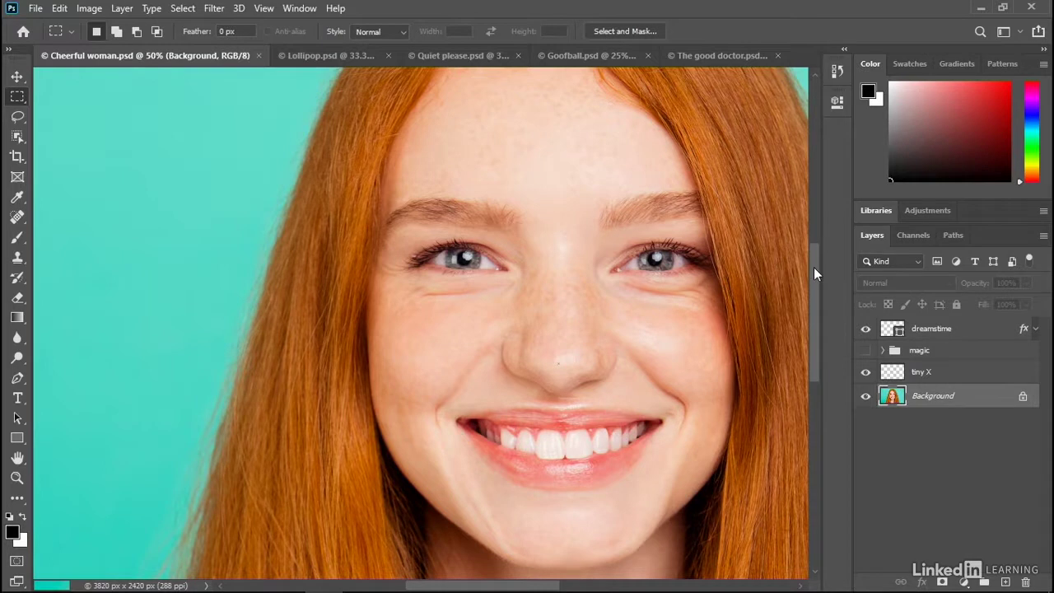
# Step: Switch the Cheerful woman image to Full Screen Mode With Menu Bar and reposition the face in the view
pyautogui.moveTo(814, 268)
pyautogui.mouseDown()
pyautogui.moveTo(817, 289)
pyautogui.moveTo(818, 273)
pyautogui.mouseUp()
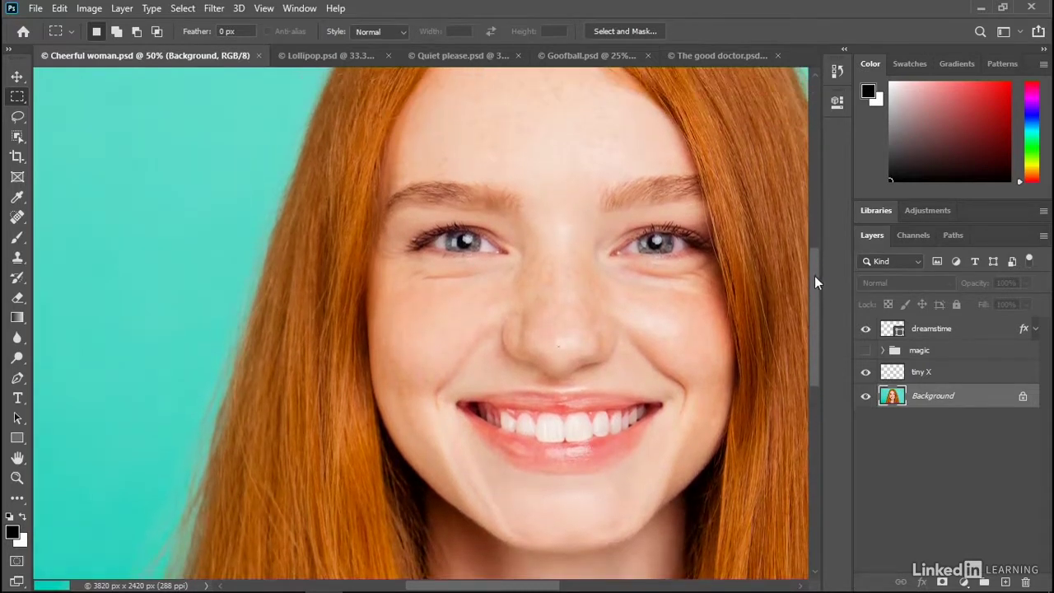
pyautogui.moveTo(483, 589)
pyautogui.mouseDown()
pyautogui.moveTo(498, 587)
pyautogui.moveTo(490, 586)
pyautogui.mouseUp()
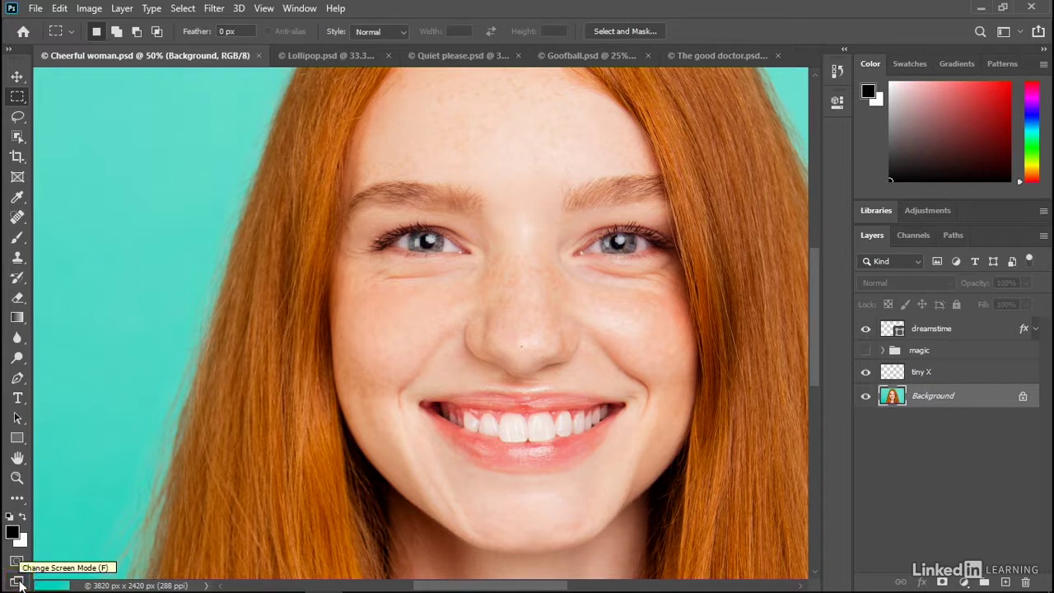
pyautogui.moveTo(18, 583); pyautogui.dragTo(150, 556)
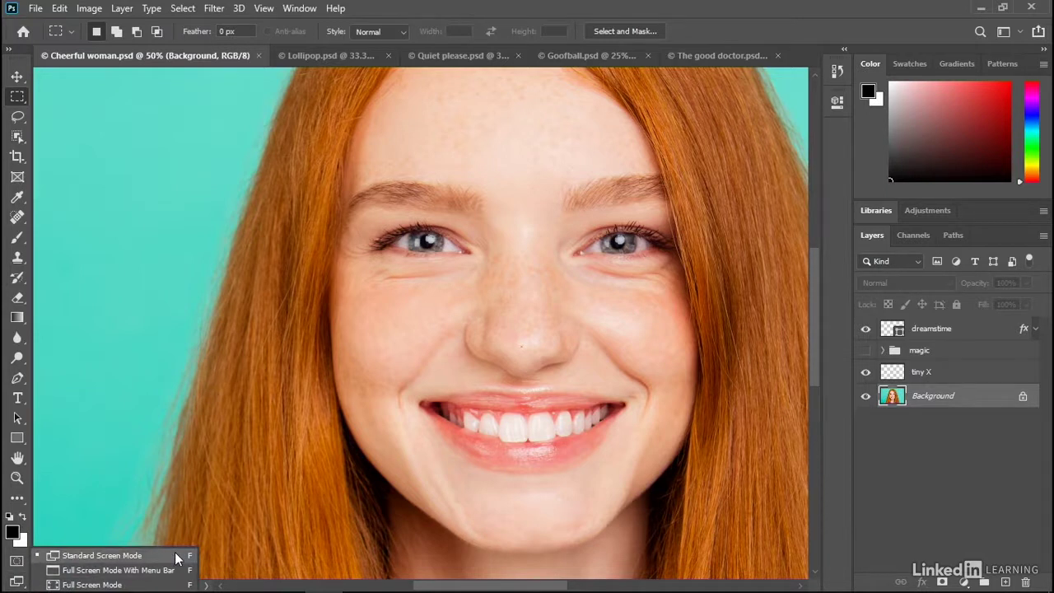
pyautogui.moveTo(175, 559); pyautogui.dragTo(181, 577)
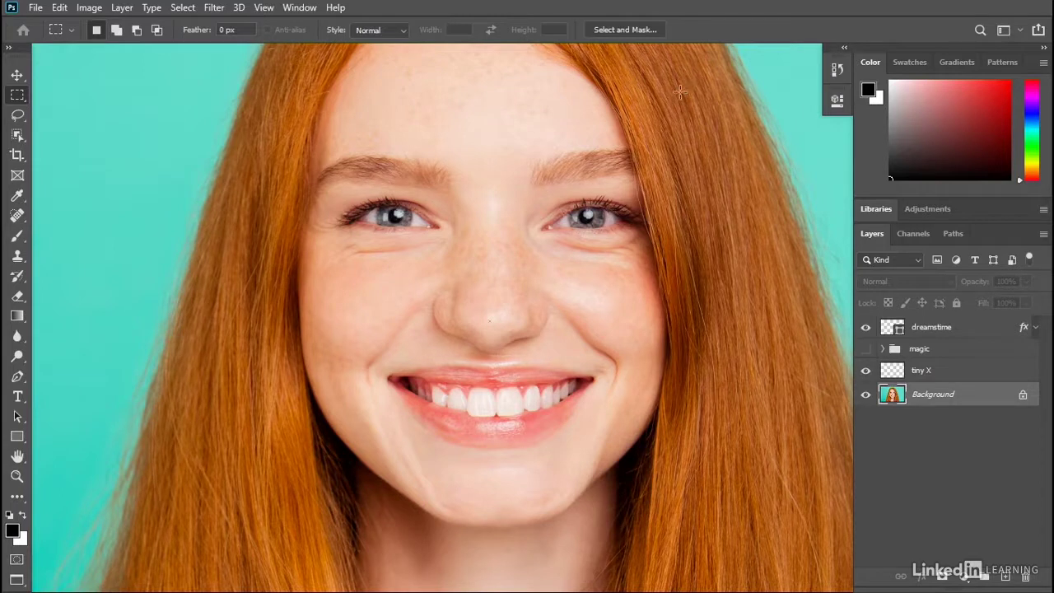
pyautogui.press('space')
pyautogui.moveTo(324, 305); pyautogui.dragTo(358, 294)
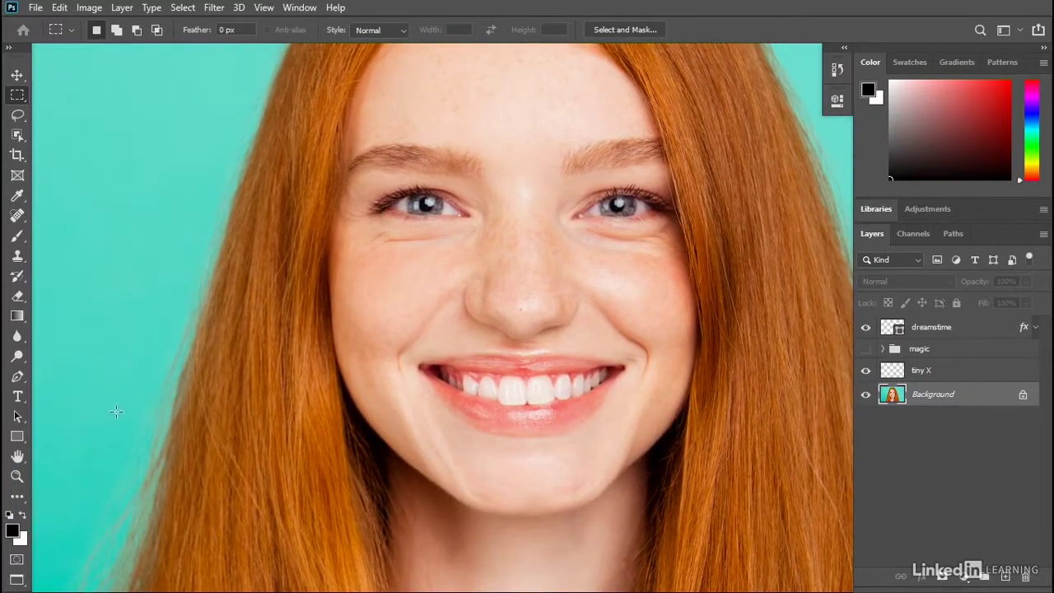
# Step: Switch the image to Full Screen Mode, accept the hidden panels, and shift the photo slightly
pyautogui.click(18, 582)
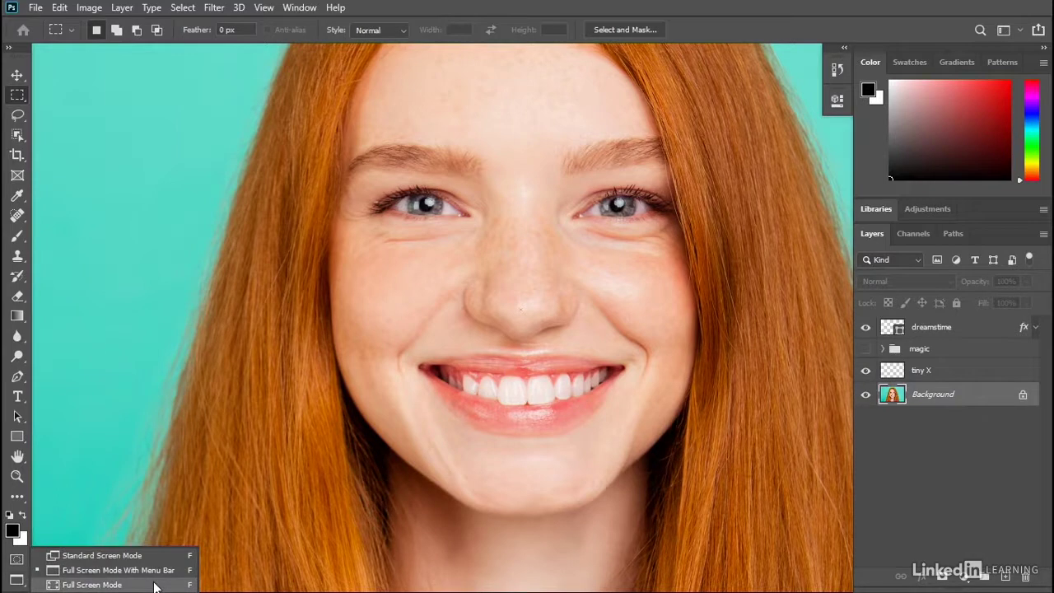
pyautogui.click(93, 585)
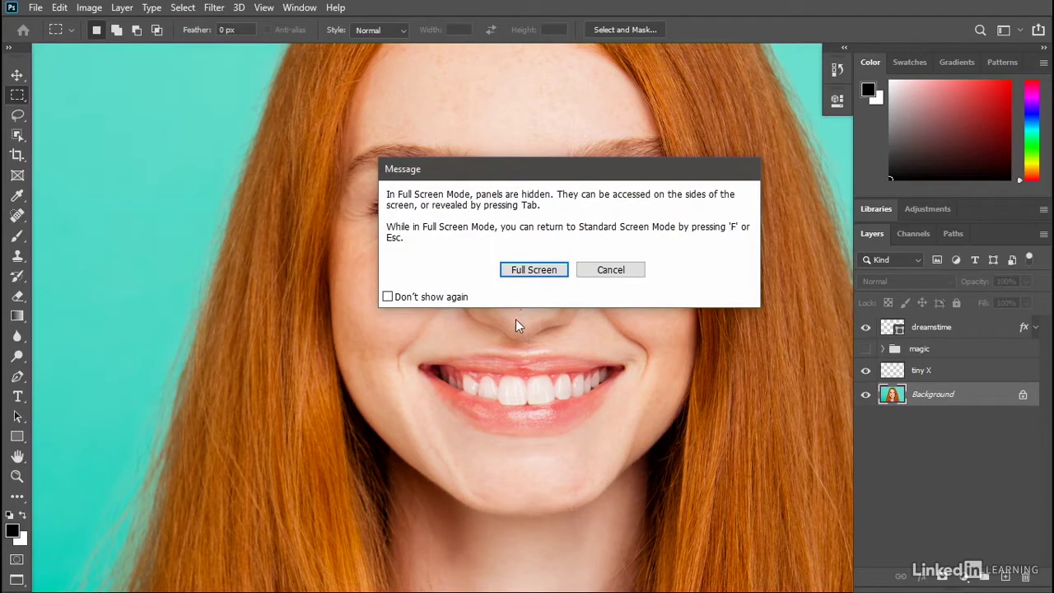
pyautogui.click(533, 270)
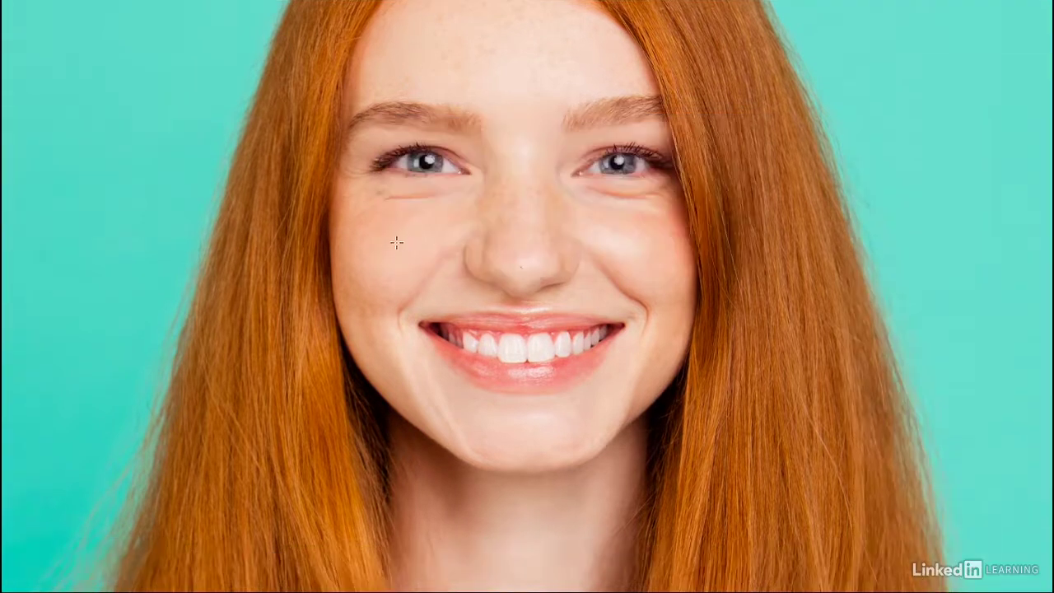
pyautogui.moveTo(388, 247)
pyautogui.mouseDown()
pyautogui.moveTo(457, 324)
pyautogui.moveTo(398, 255)
pyautogui.mouseUp()
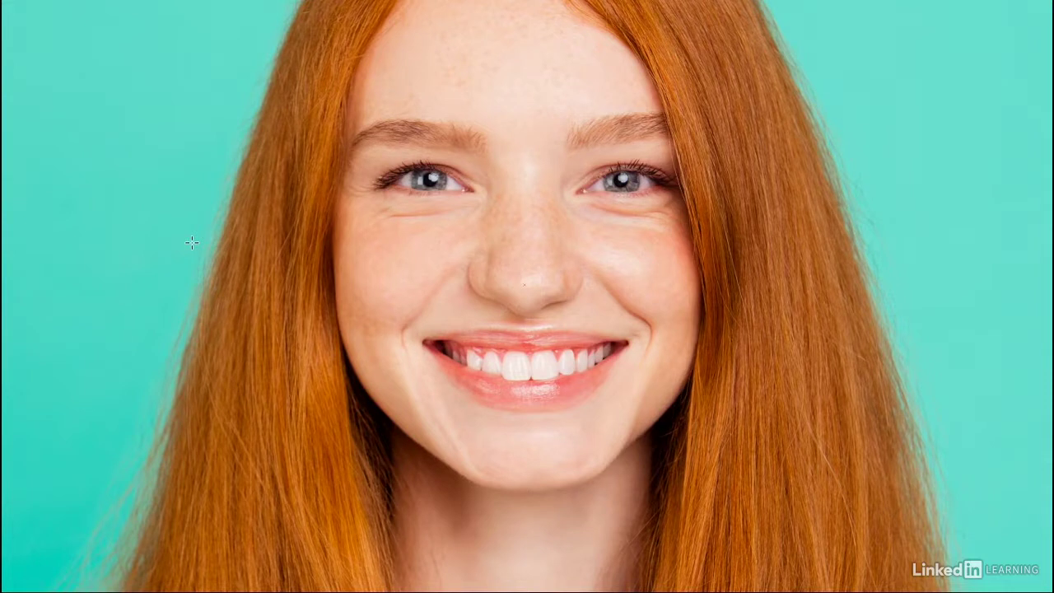
# Step: Cycle forward through the open images up to the doctor photo and back again to the Cheerful woman image
pyautogui.hotkey('ctrl', 'Tab')
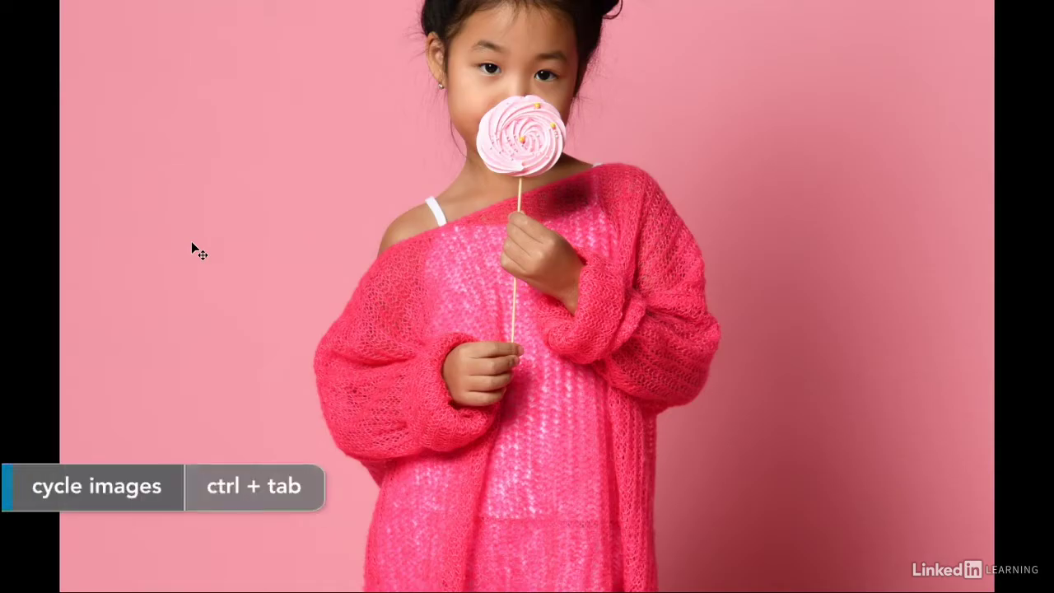
pyautogui.hotkey('ctrl', 'Tab')
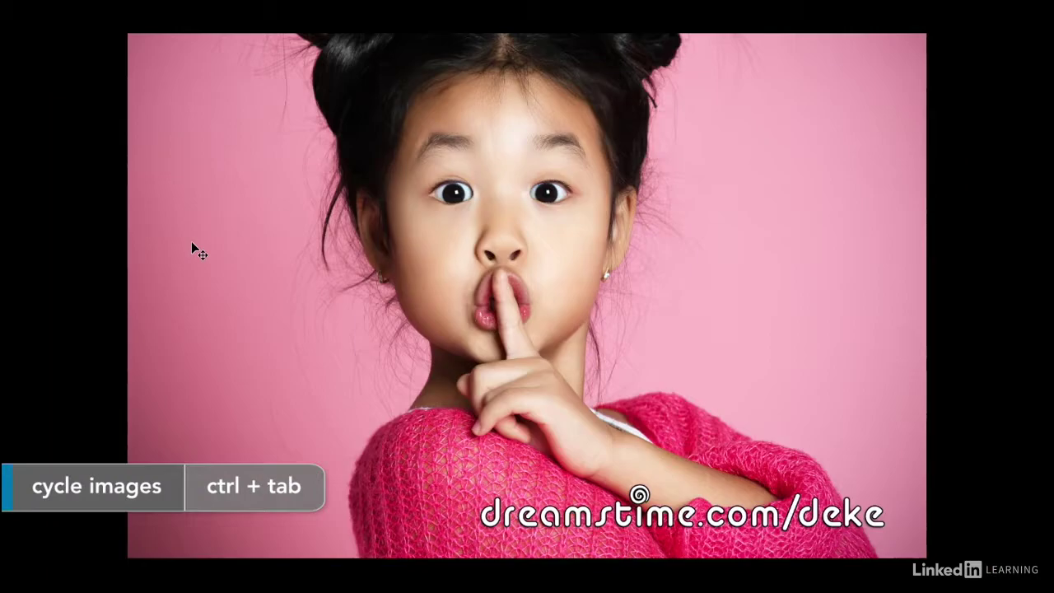
pyautogui.hotkey('ctrl', 'Tab')
pyautogui.hotkey('ctrl', 'Tab')
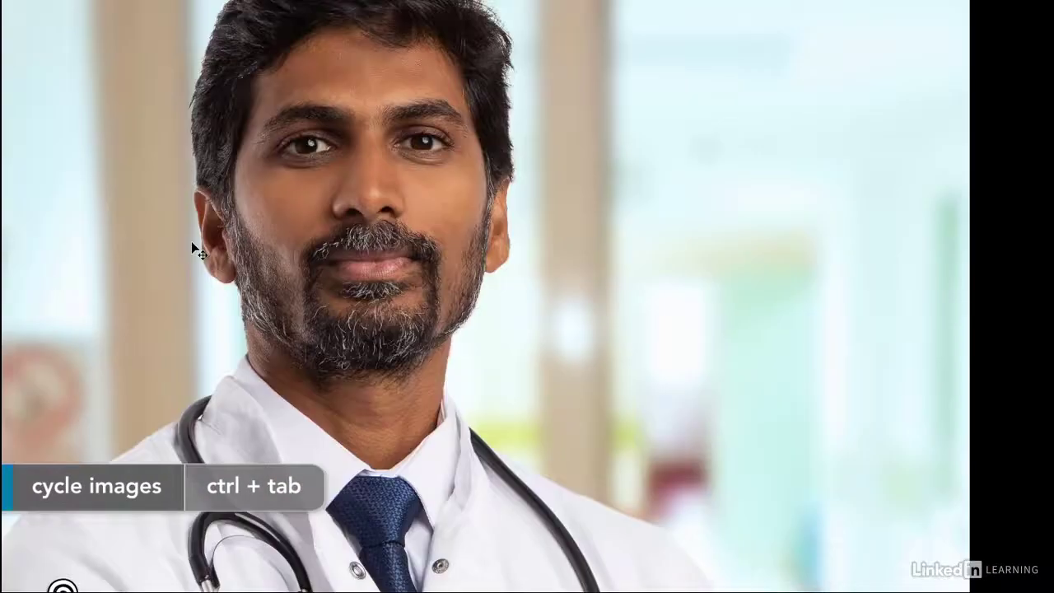
pyautogui.hotkey('ctrl', 'shift', 'Tab')
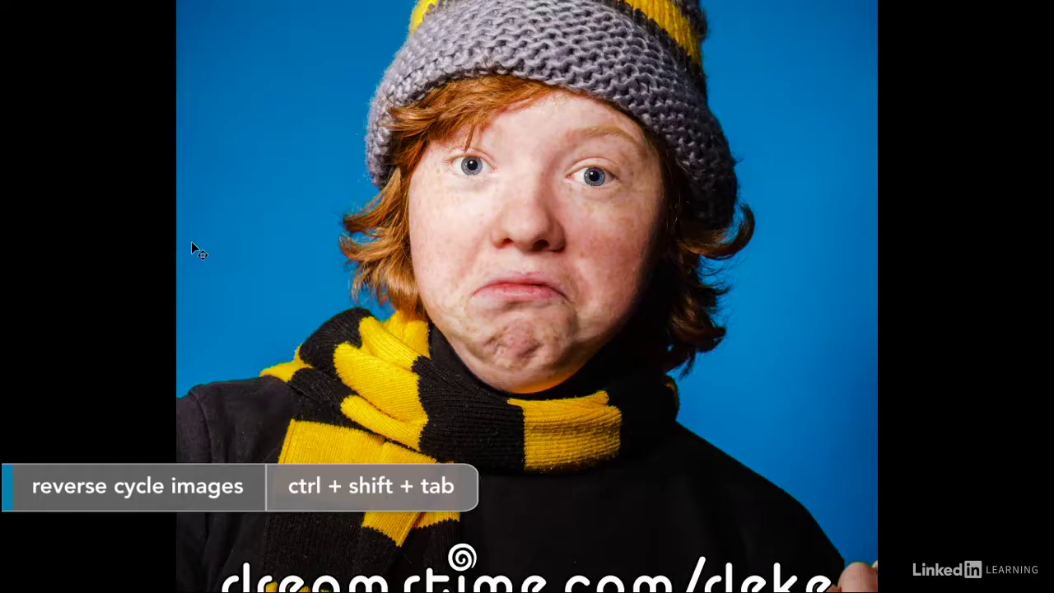
pyautogui.hotkey('ctrl', 'shift', 'Tab')
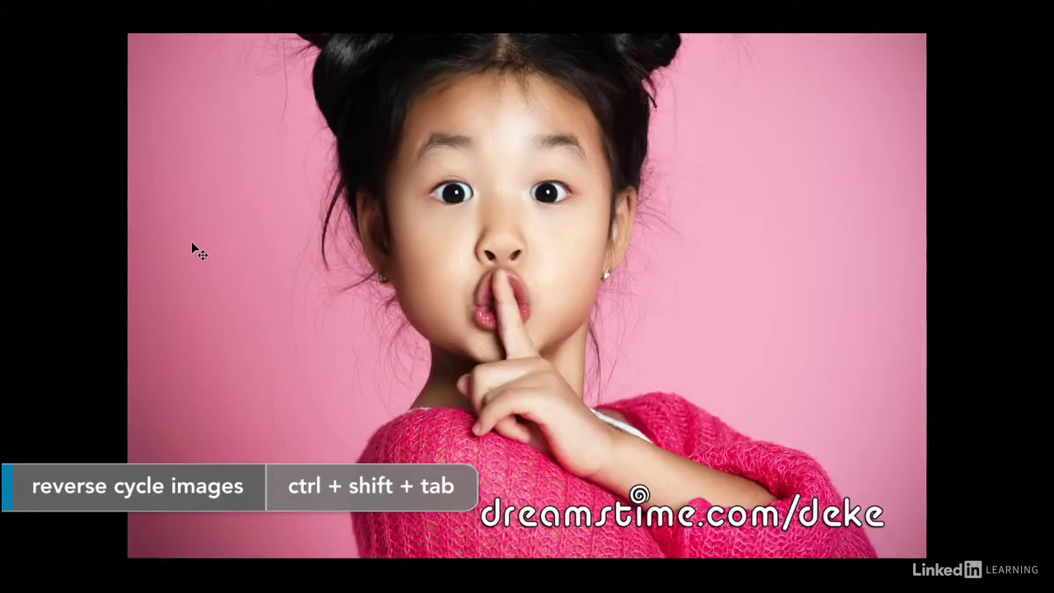
pyautogui.hotkey('ctrl', 'shift', 'Tab')
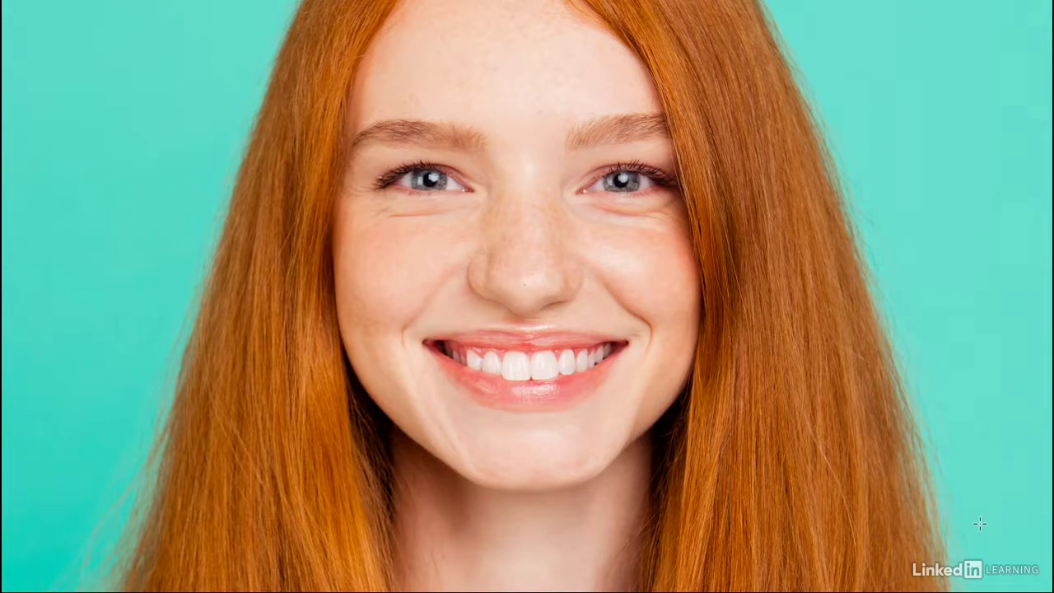
# Step: Exit full screen and cycle through the screen modes forward and backward, ending in Standard Screen Mode
pyautogui.press('Escape')
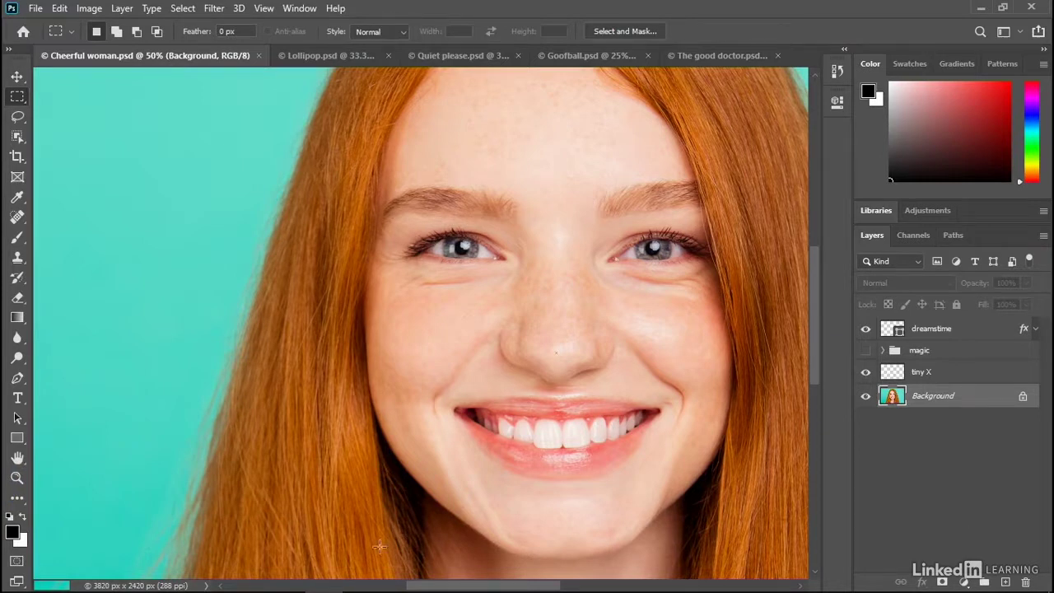
pyautogui.click(17, 581)
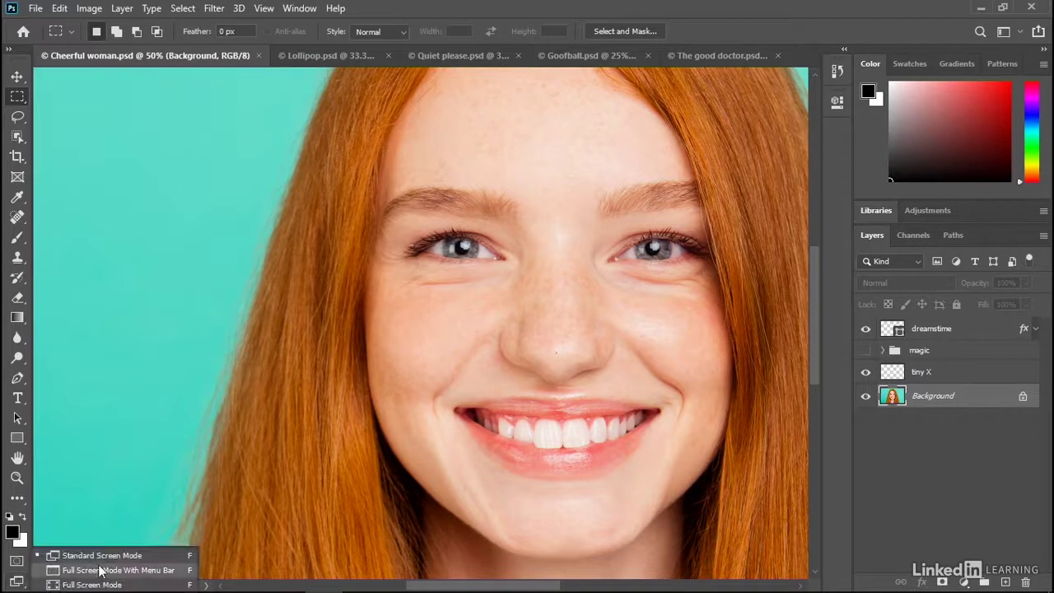
pyautogui.click(179, 585)
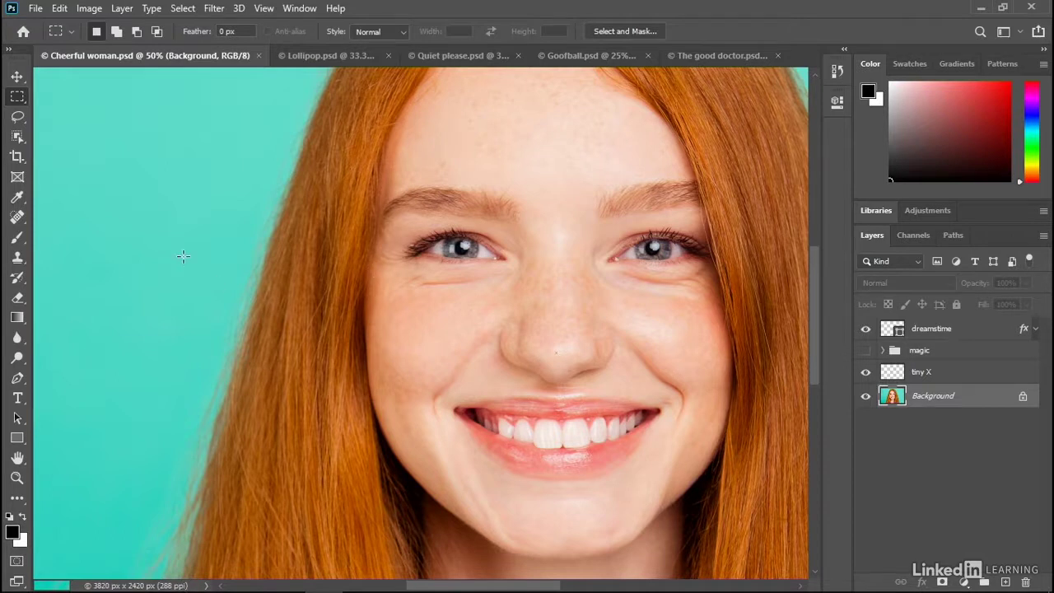
pyautogui.press('f')
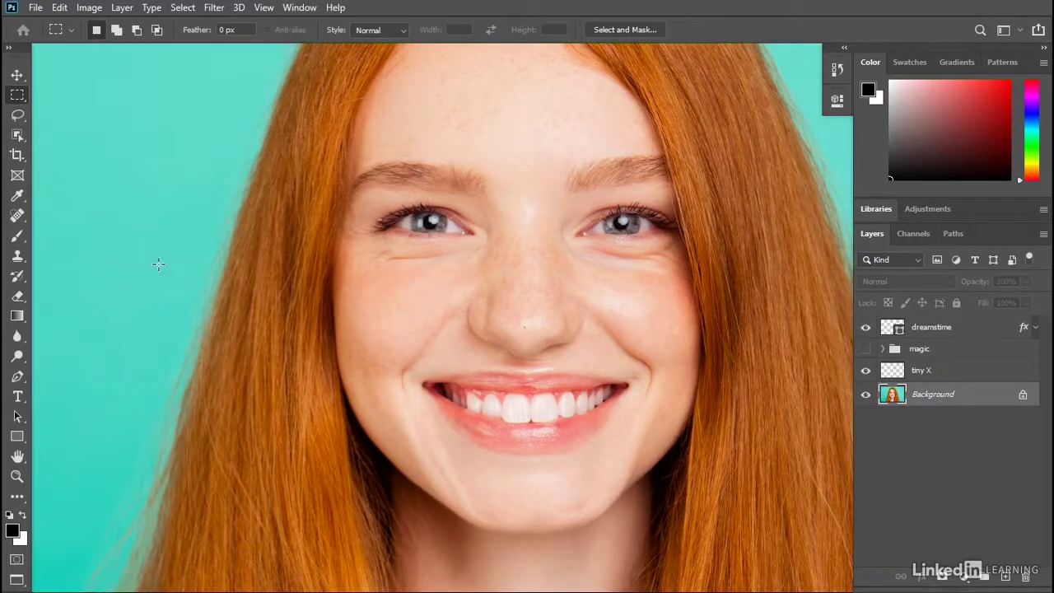
pyautogui.press('f')
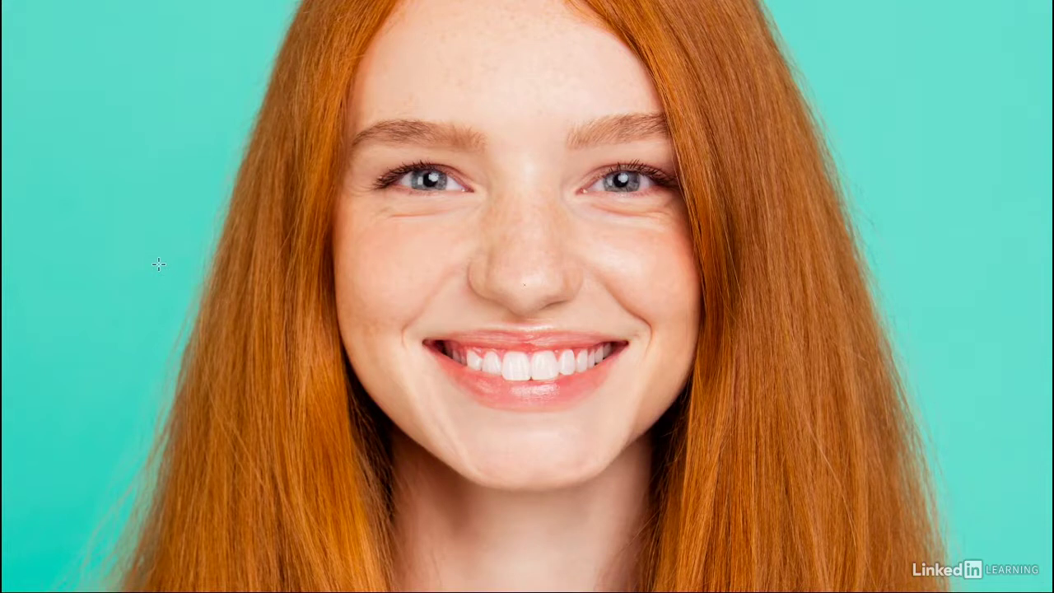
pyautogui.press('f')
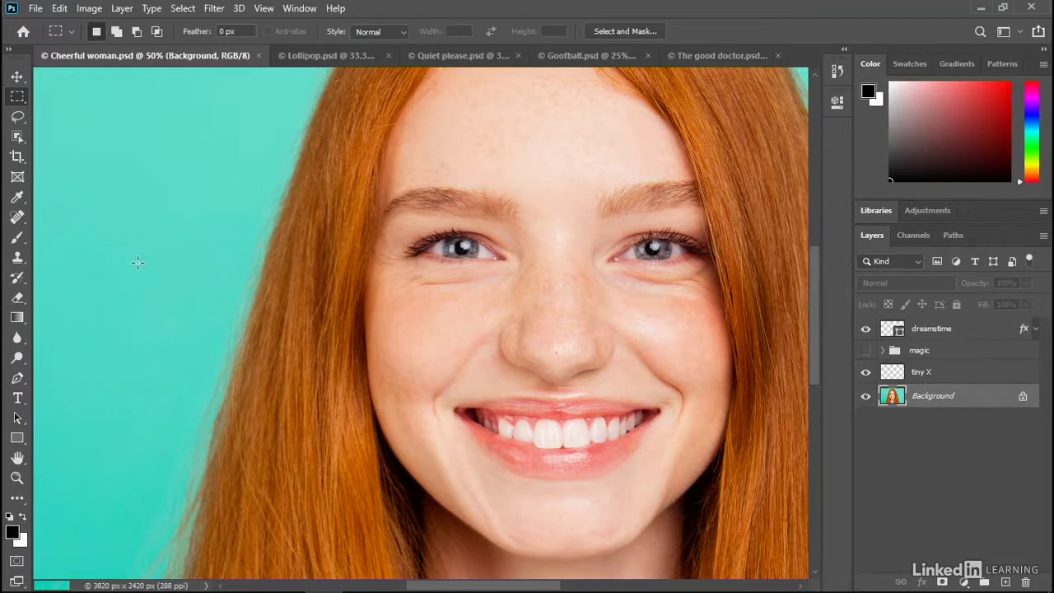
pyautogui.hotkey('shift', 'f')
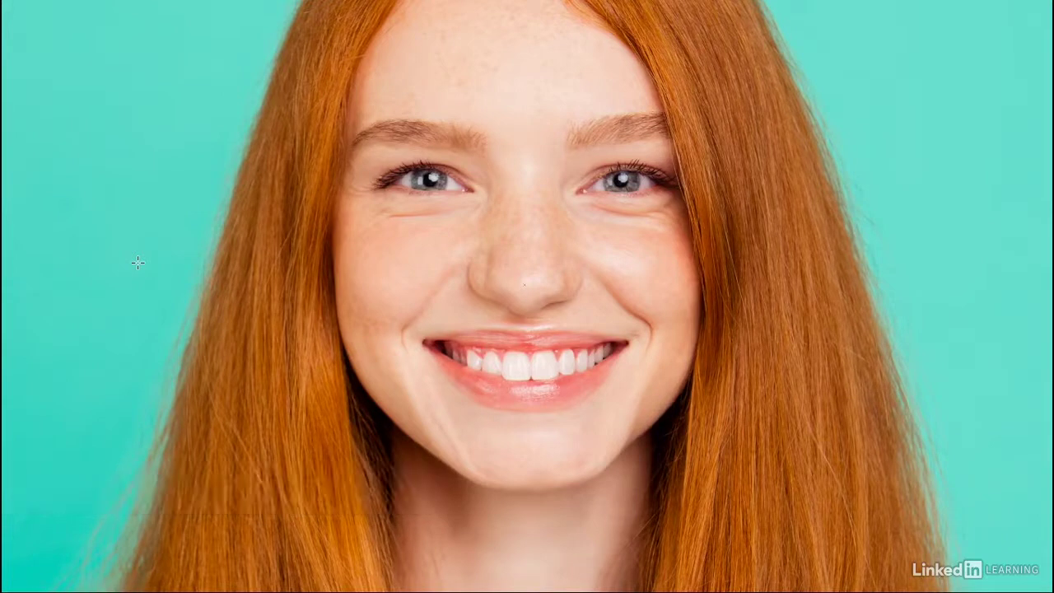
pyautogui.press('f')
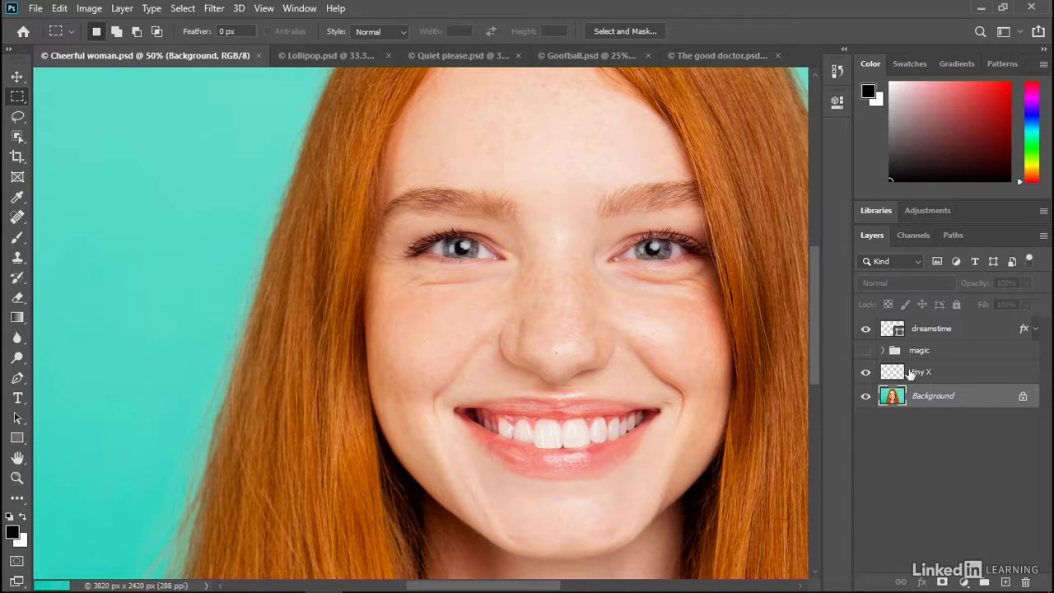
# Step: Hide and restore all panels, and do the same for the Color and Layers panel group alone
pyautogui.hotkey('shift', 'Tab')
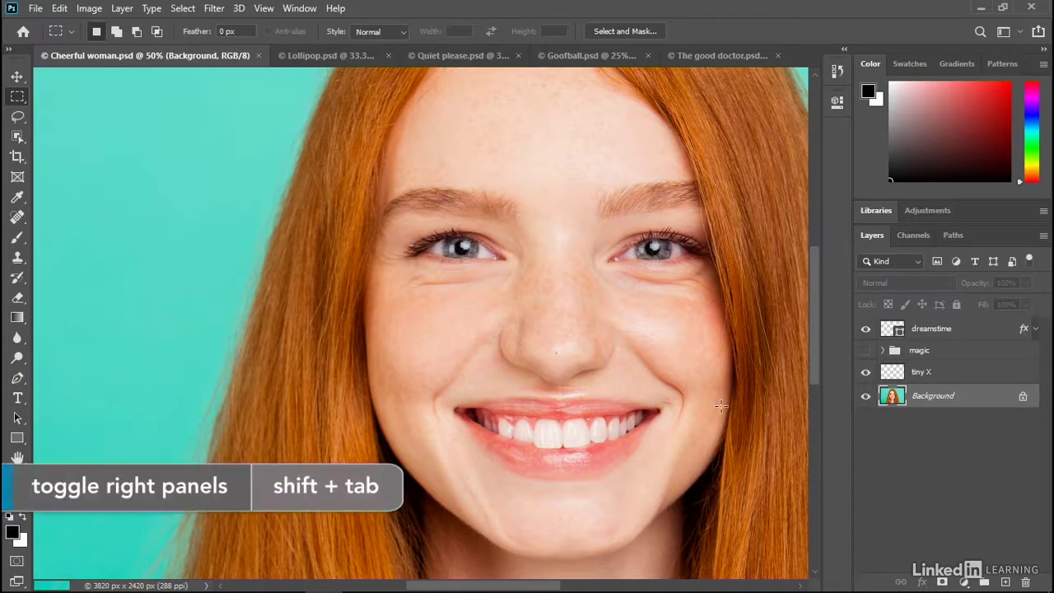
pyautogui.press('Tab')
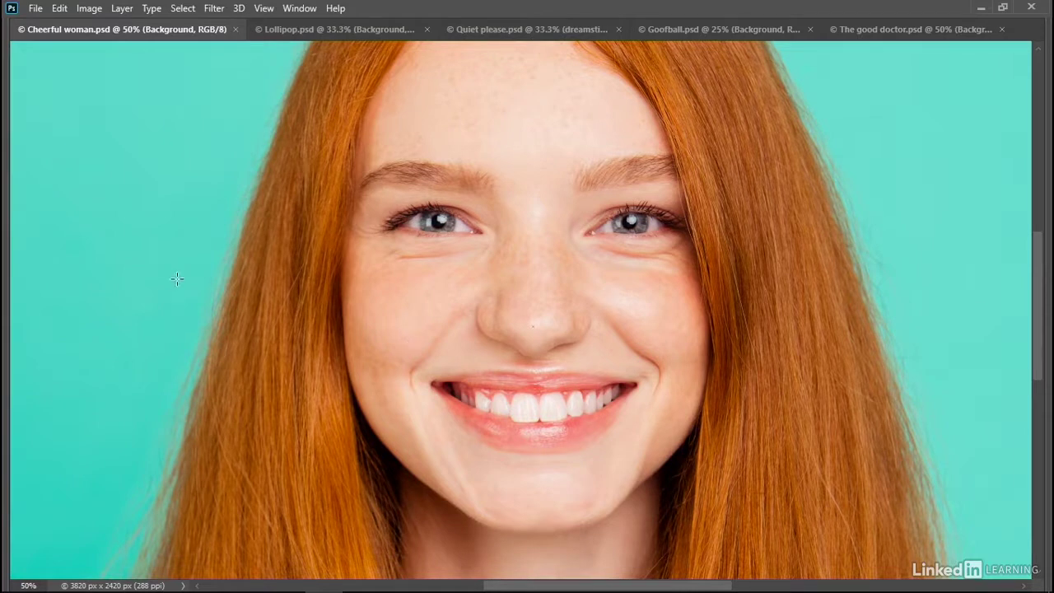
pyautogui.press('Tab')
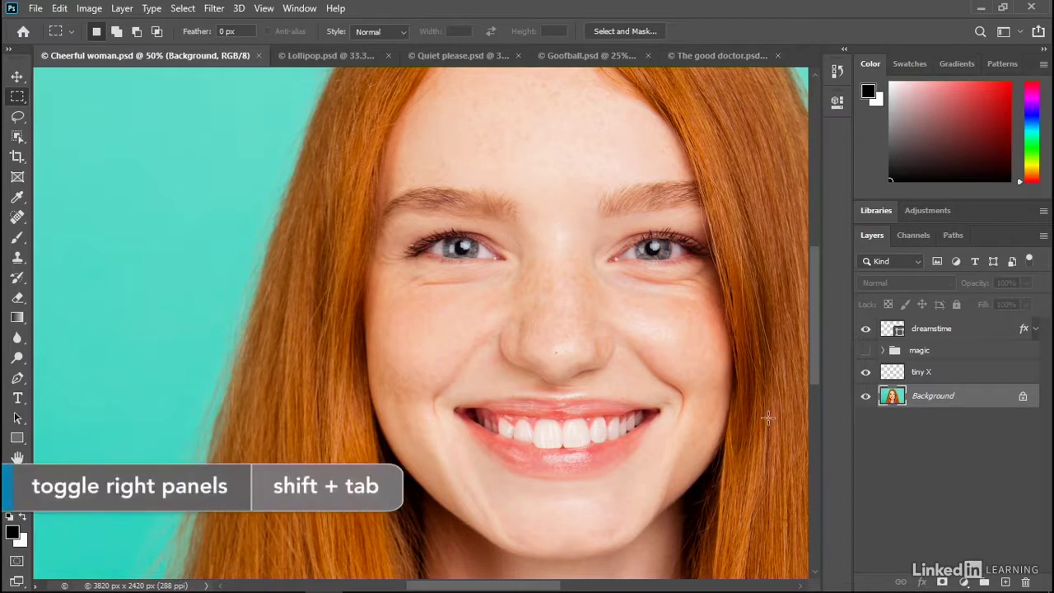
pyautogui.hotkey('shift', 'Tab')
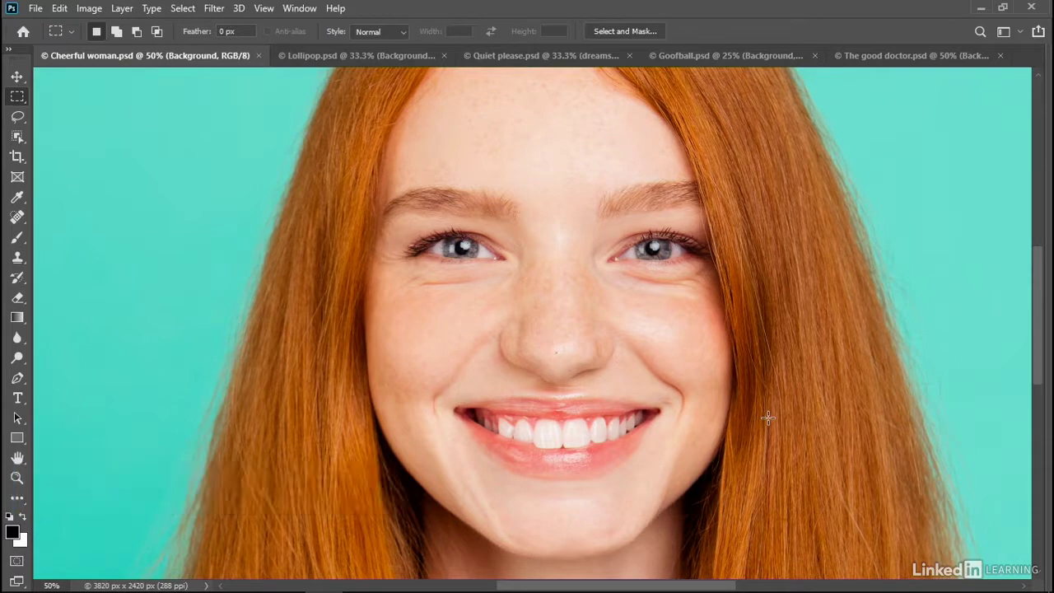
pyautogui.hotkey('shift', 'Tab')
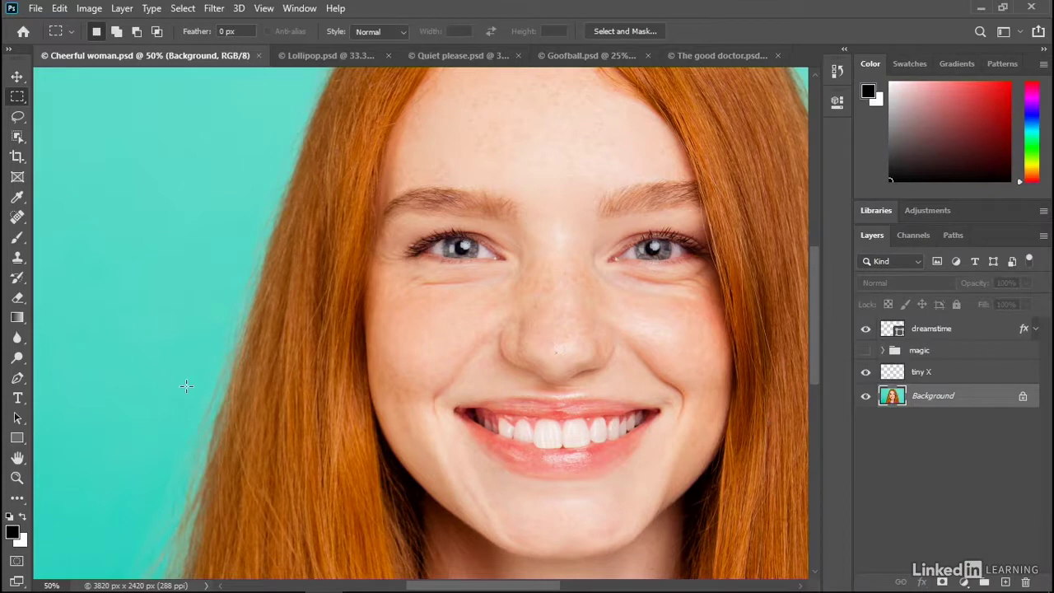
# Step: Return to Full Screen Mode, reposition the photo slightly, and try the Zoom tool on the woman's eye
pyautogui.press('f')
pyautogui.press('f')
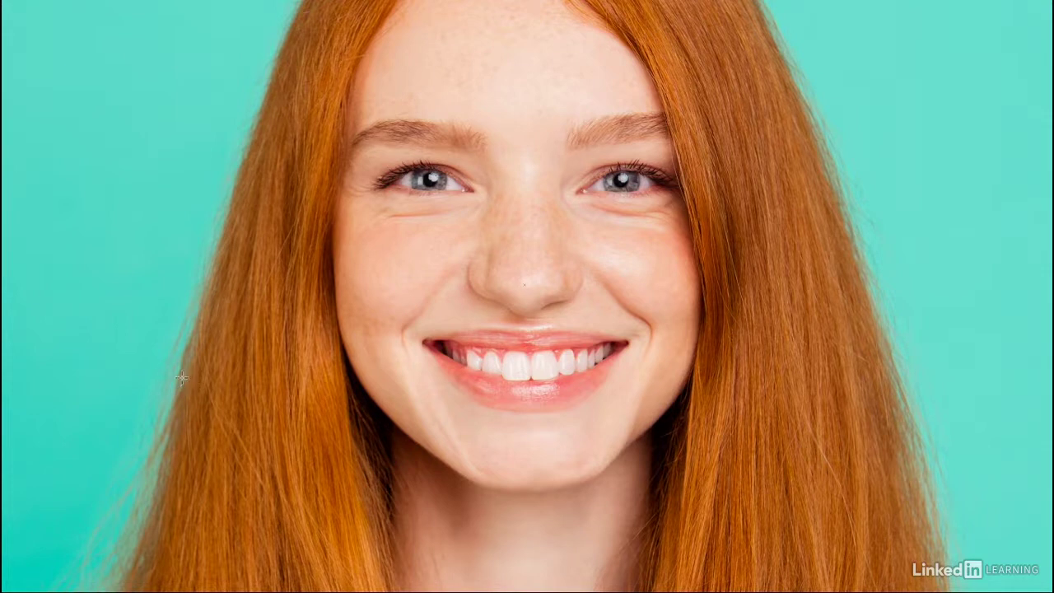
pyautogui.moveTo(421, 268)
pyautogui.mouseDown()
pyautogui.moveTo(409, 260)
pyautogui.moveTo(386, 407)
pyautogui.moveTo(419, 254)
pyautogui.moveTo(409, 273)
pyautogui.mouseUp()
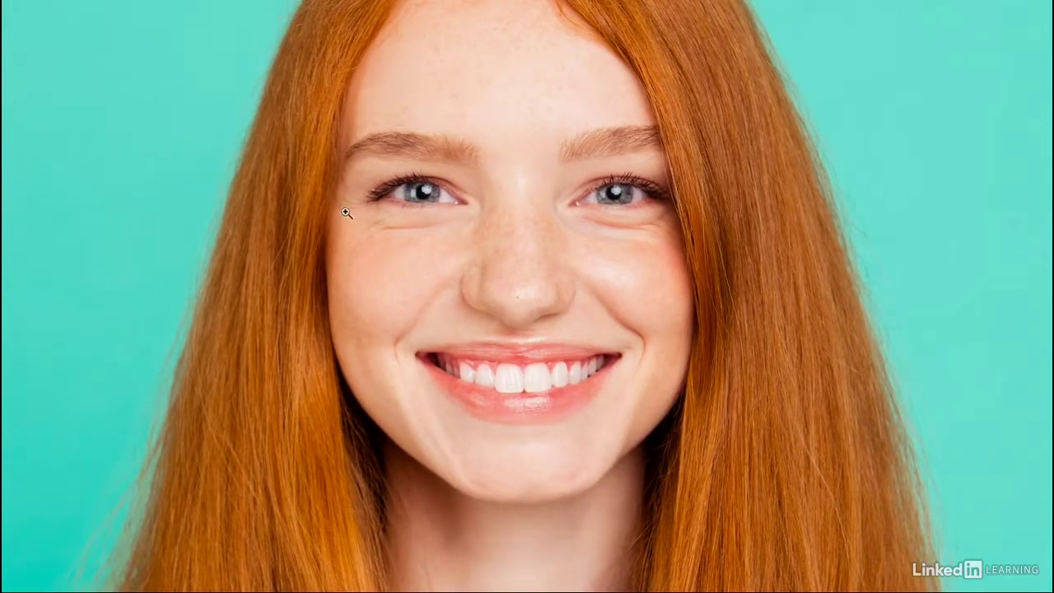
pyautogui.press('z')
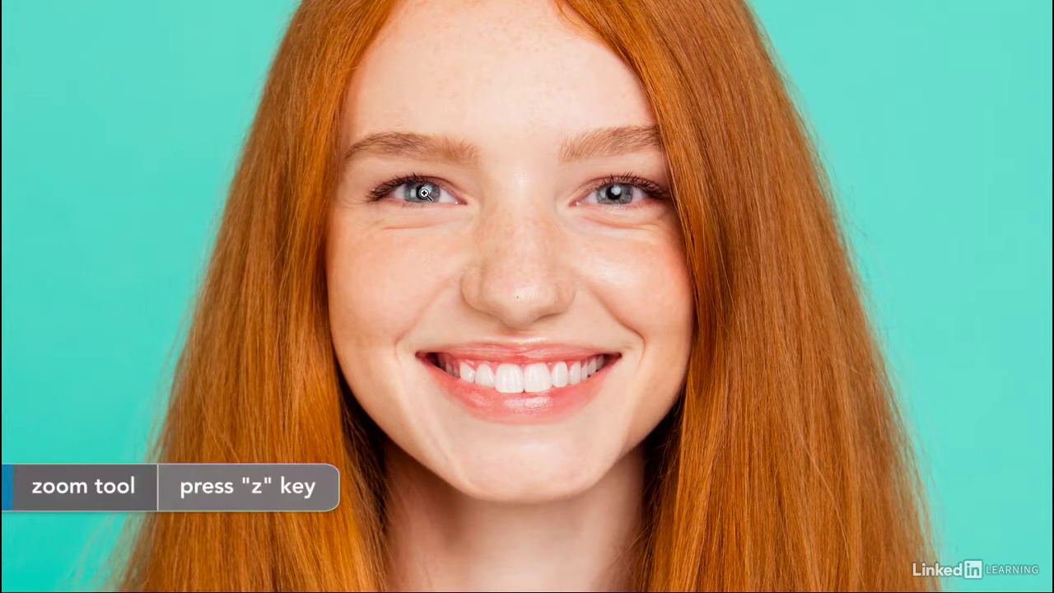
pyautogui.moveTo(424, 193); pyautogui.dragTo(424, 193)
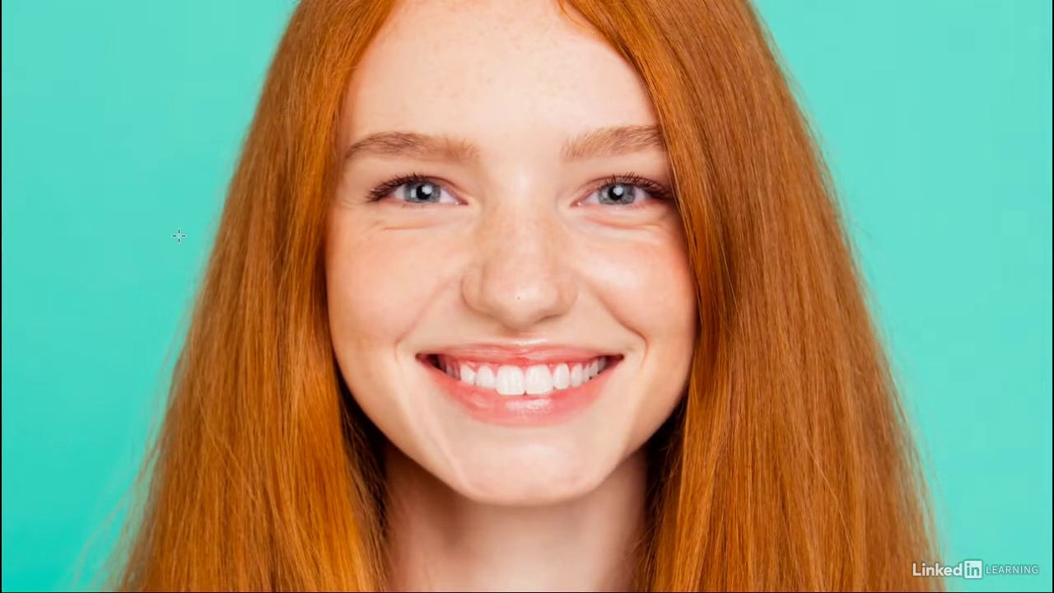
# Step: Leave and re-enter Full Screen Mode, and reveal the Color and Layers panels without the toolbox or options bar
pyautogui.press('f')
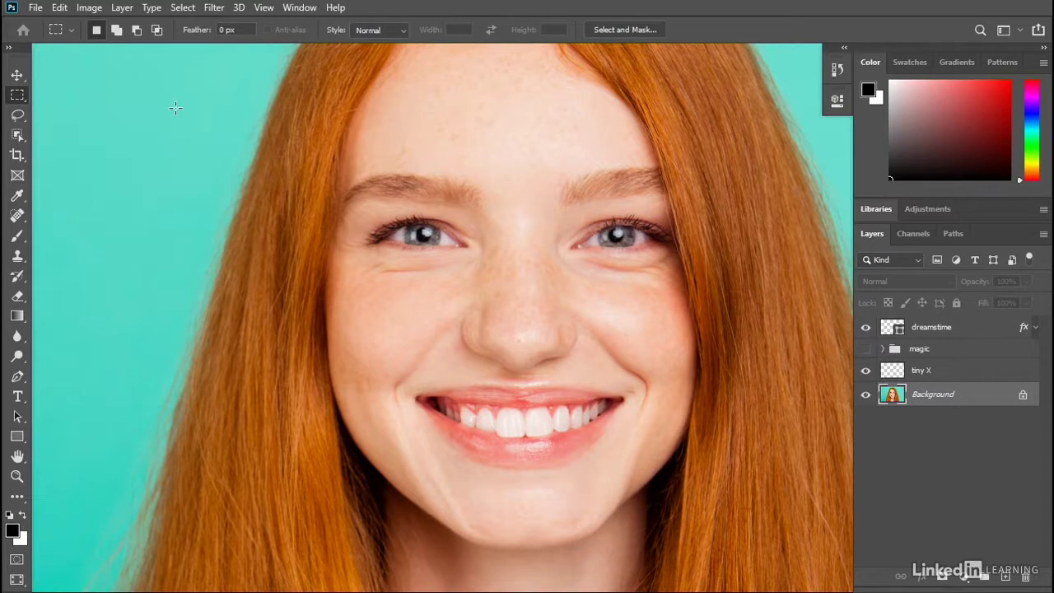
pyautogui.press('f')
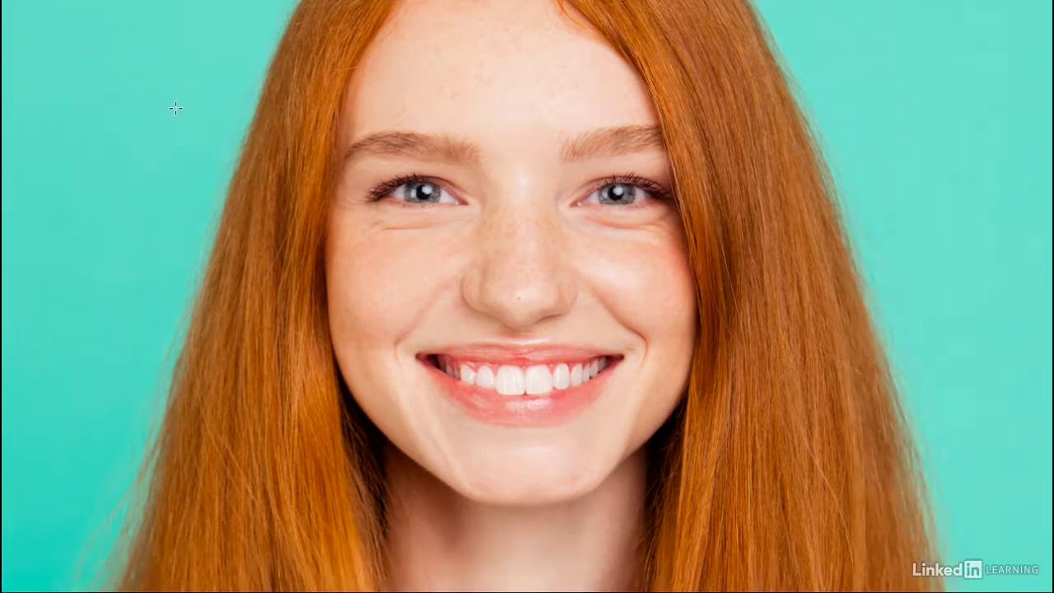
pyautogui.hotkey('shift', 'Tab')
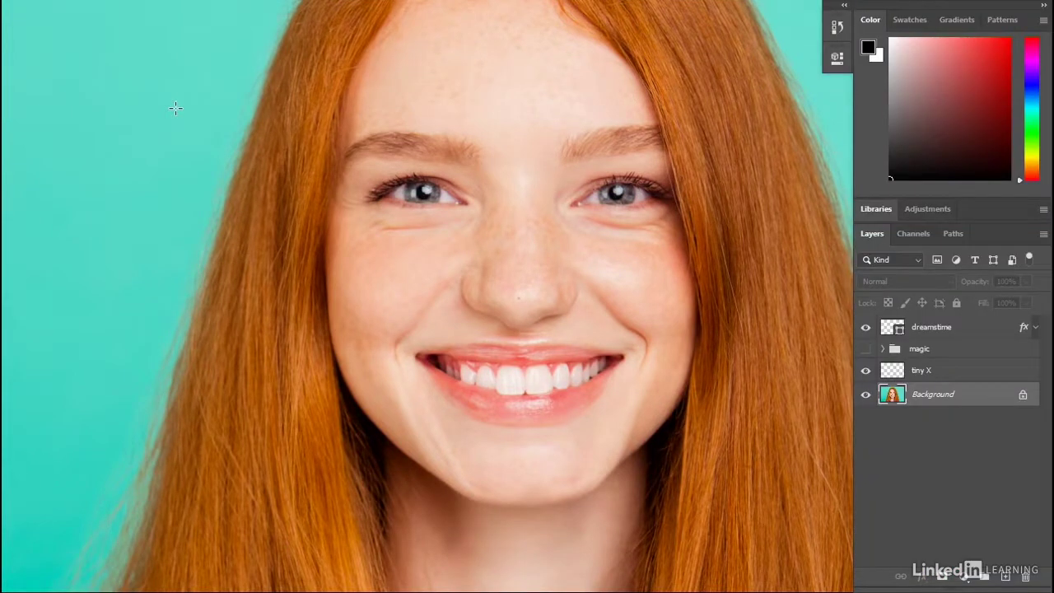
# Step: Hide the Color and Layers panels, and choose the Brush tool from the temporarily revealed toolbox
pyautogui.hotkey('shift', 'Tab')
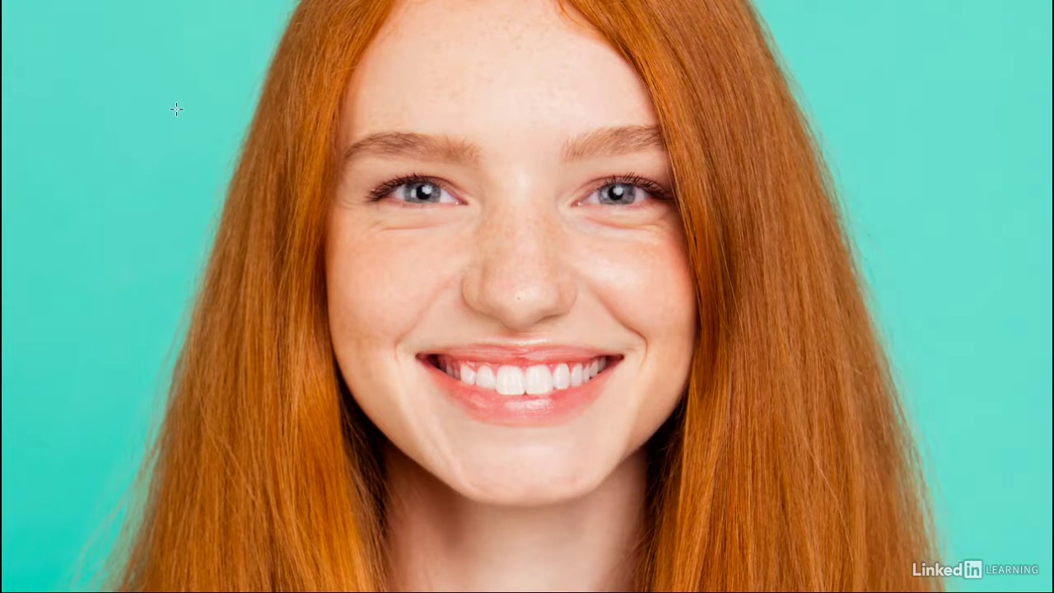
pyautogui.moveTo(5, 216)
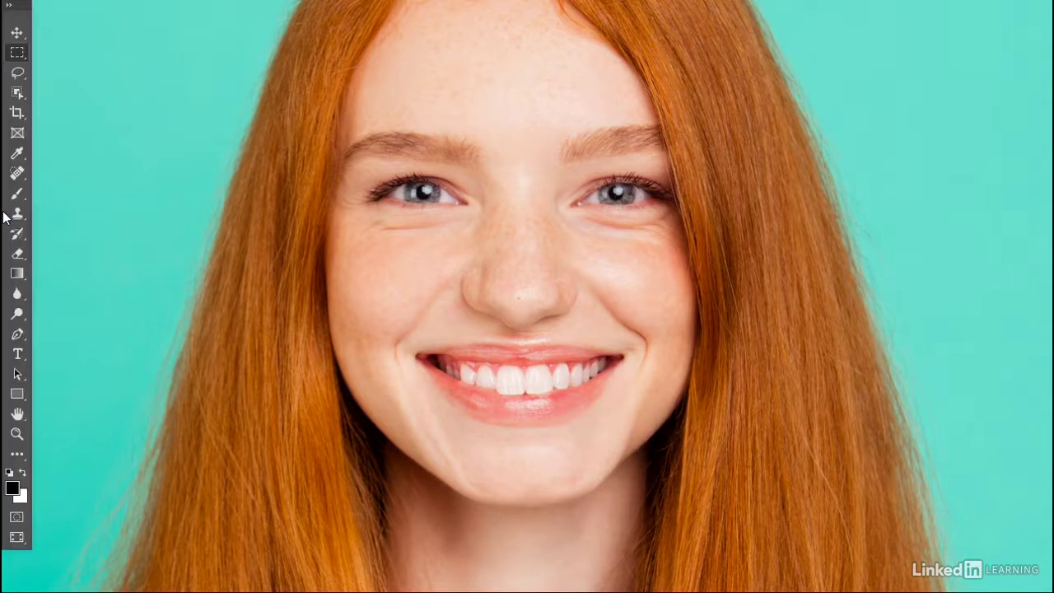
pyautogui.click(17, 196)
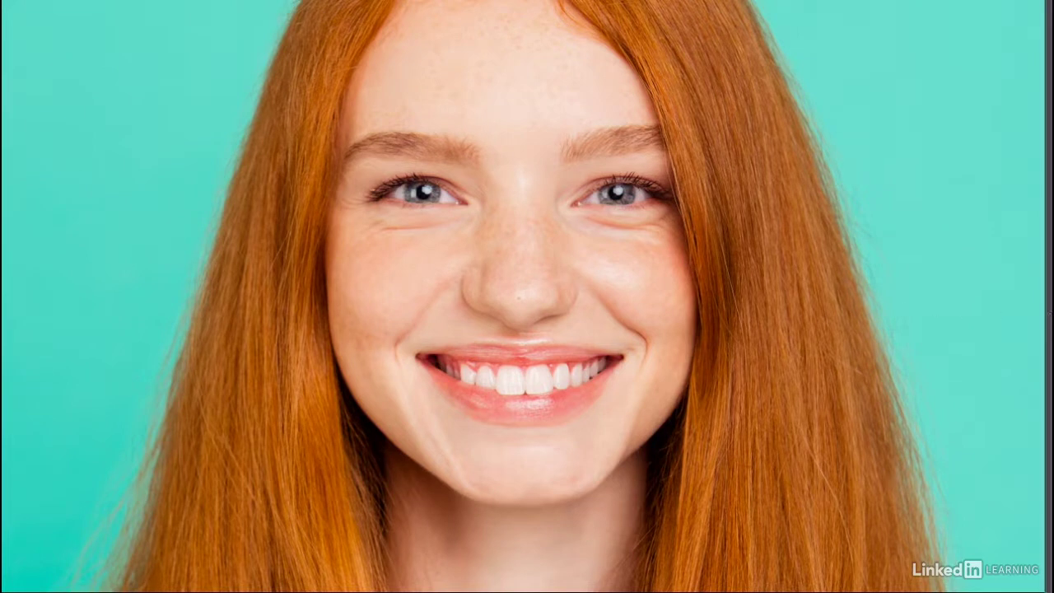
# Step: Temporarily reveal the hidden panels to select the dreamstime layer and reselect the Background layer, and switch back to the Marquee tool
pyautogui.moveTo(1050, 321)
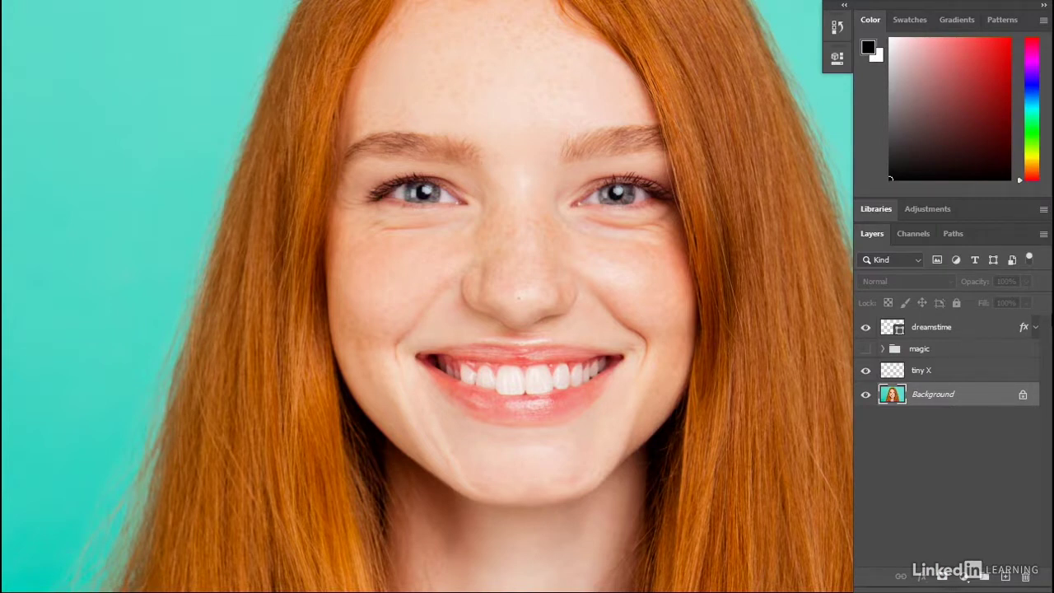
pyautogui.click(973, 331)
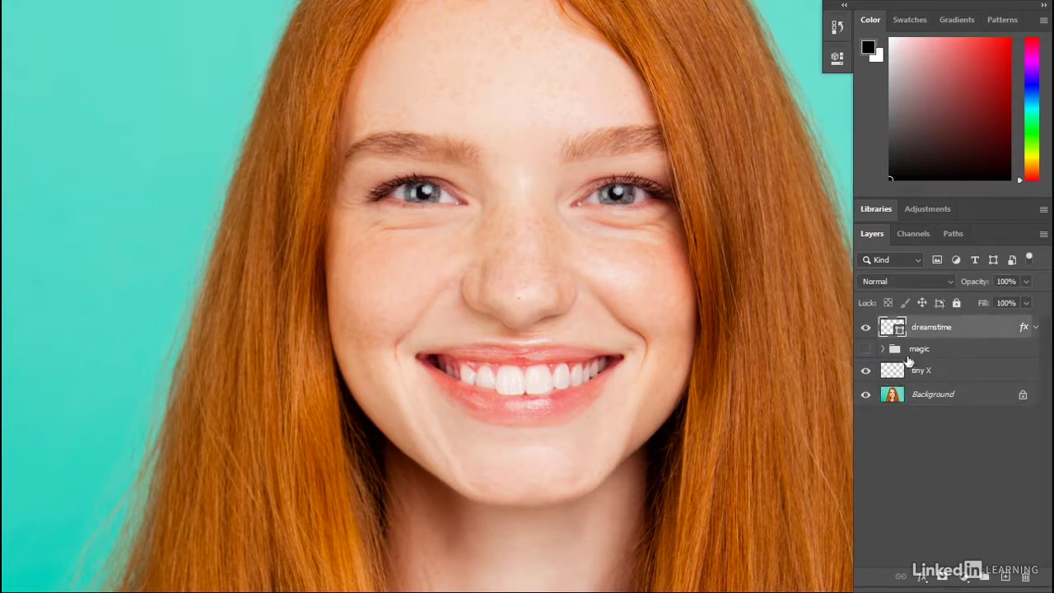
pyautogui.press('Tab')
pyautogui.click(972, 398)
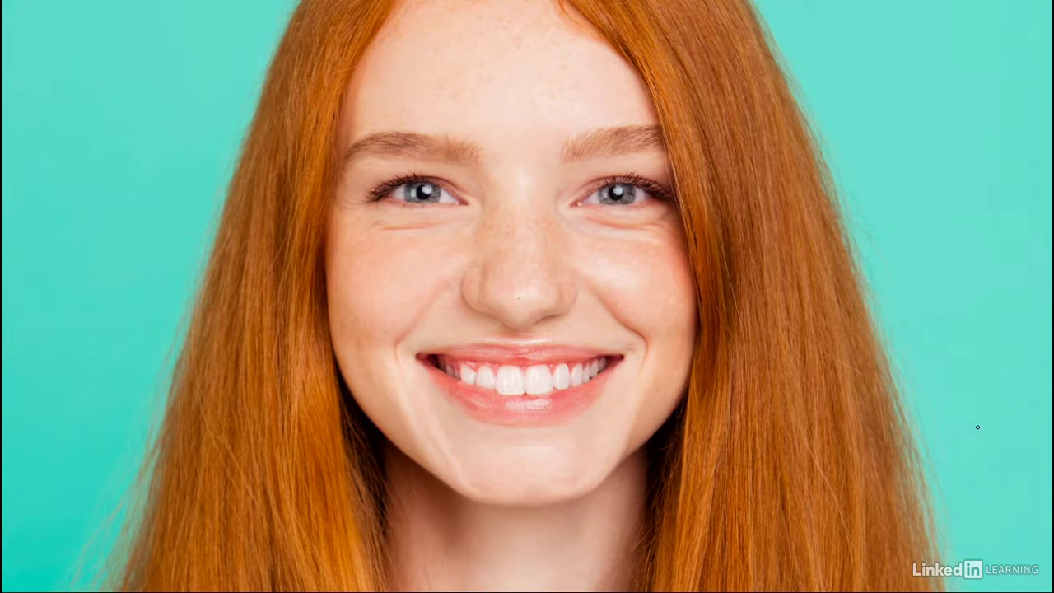
pyautogui.press('m')
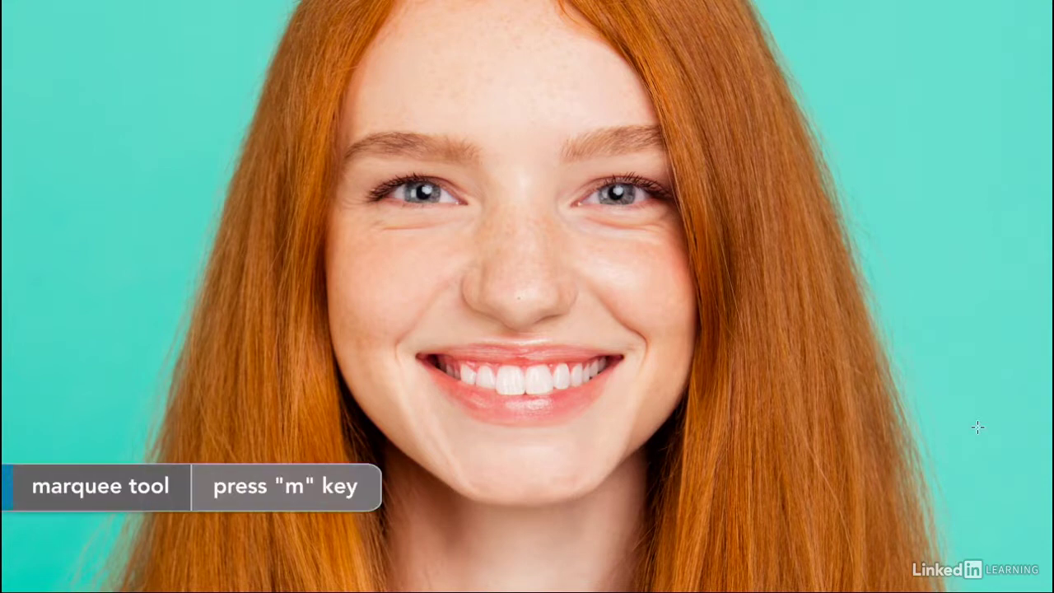